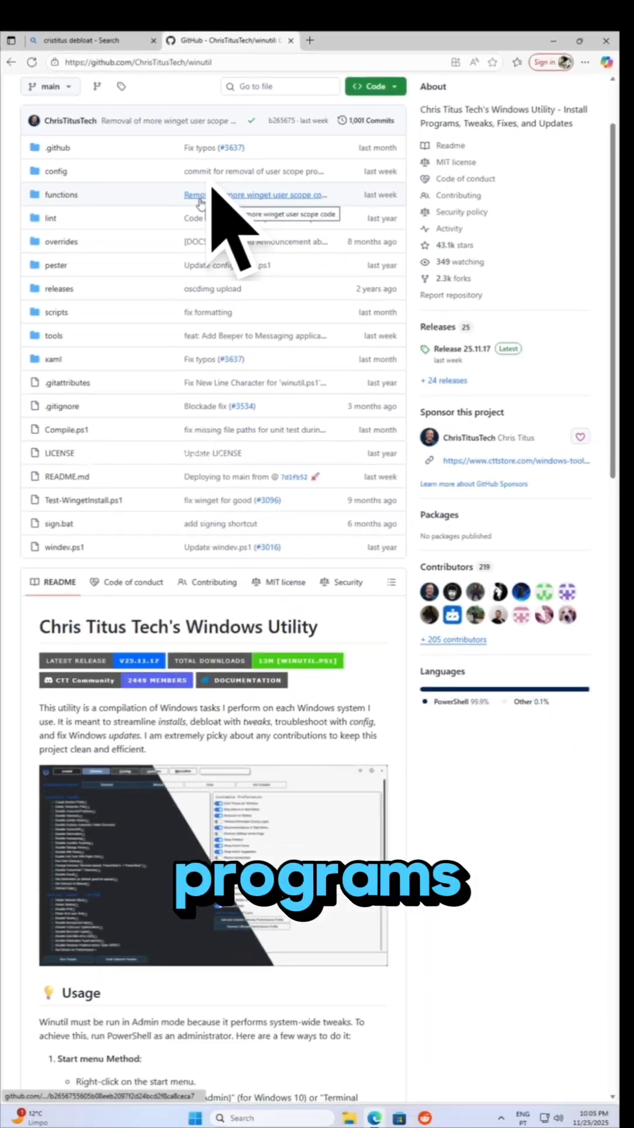
scroll(309, 223, "down", 5)
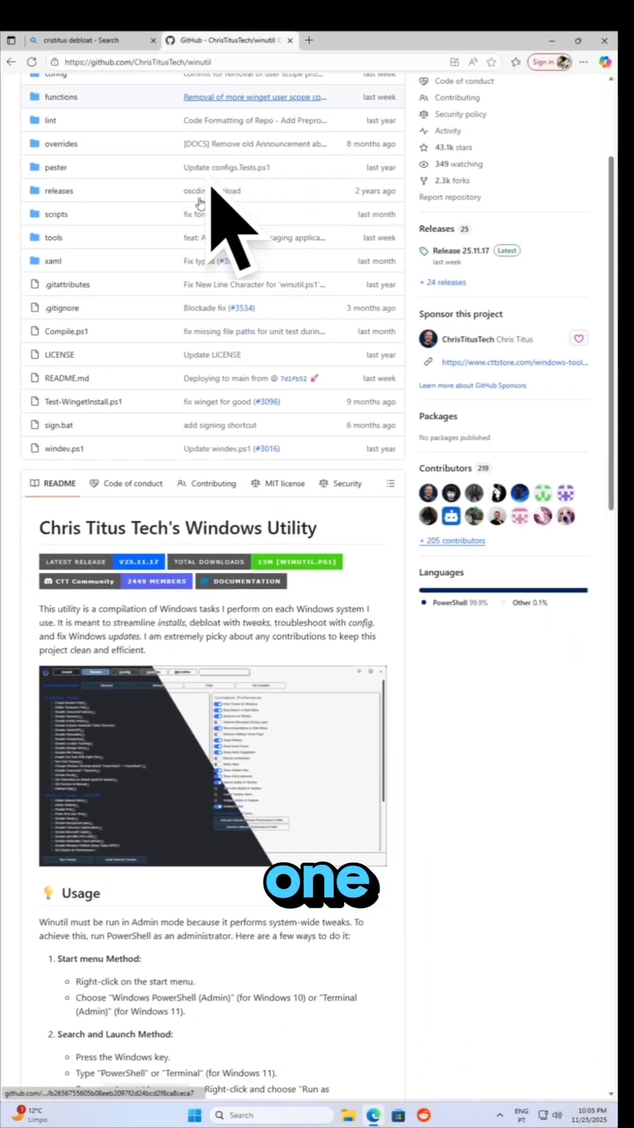
scroll(208, 187, "down", 3)
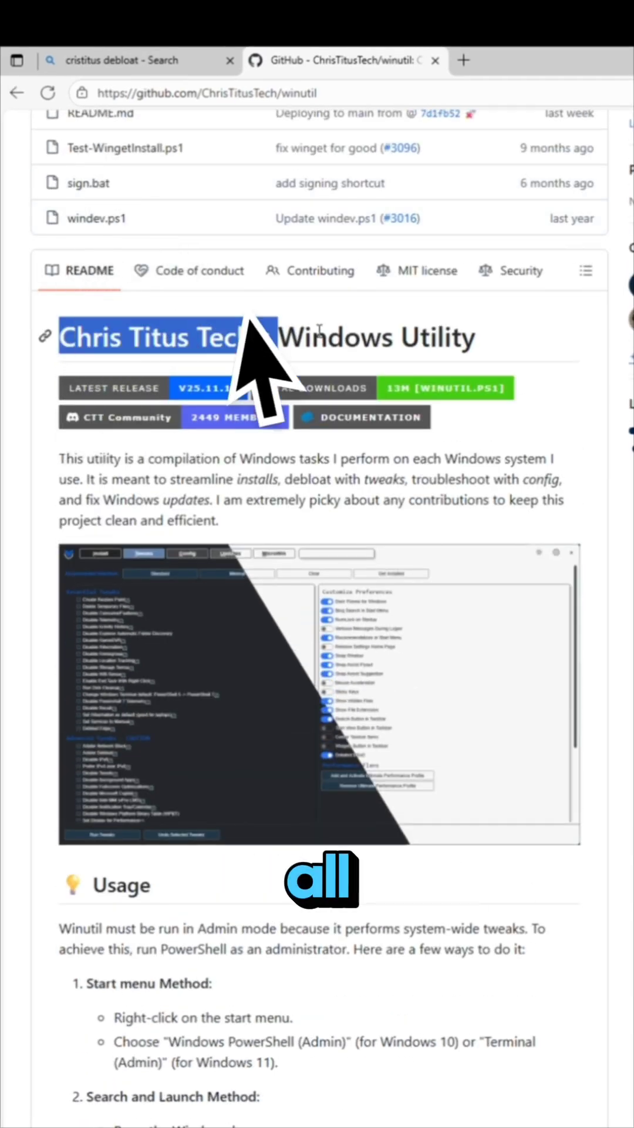
- Highlight the WinUtil README title heading and its introductory paragraph
left_click_drag(256, 339, 481, 340)
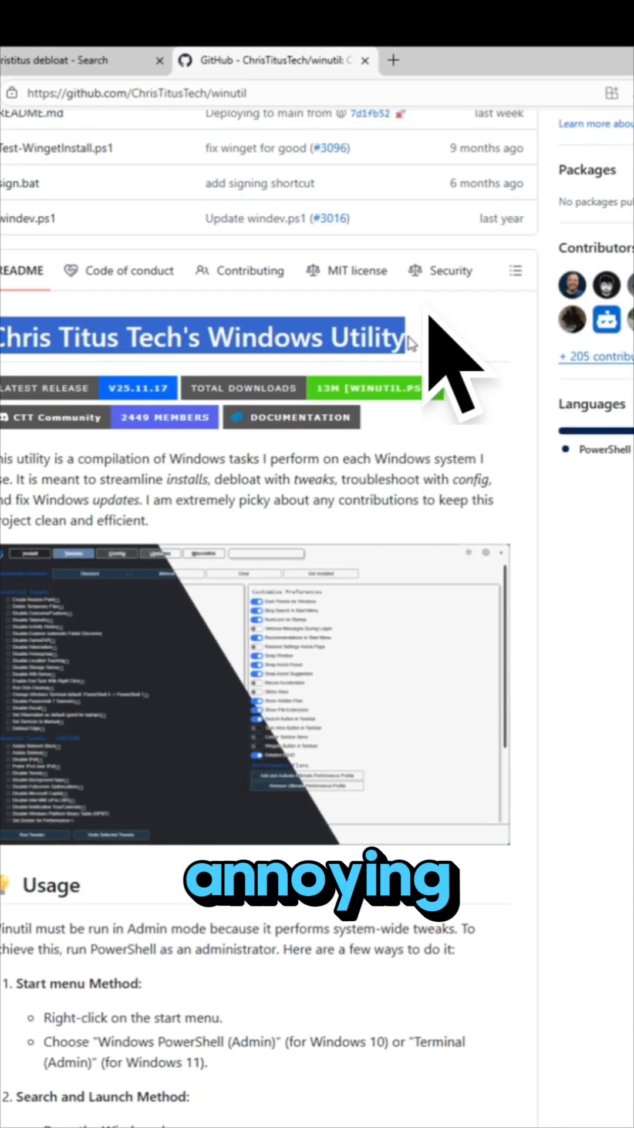
left_click(529, 370)
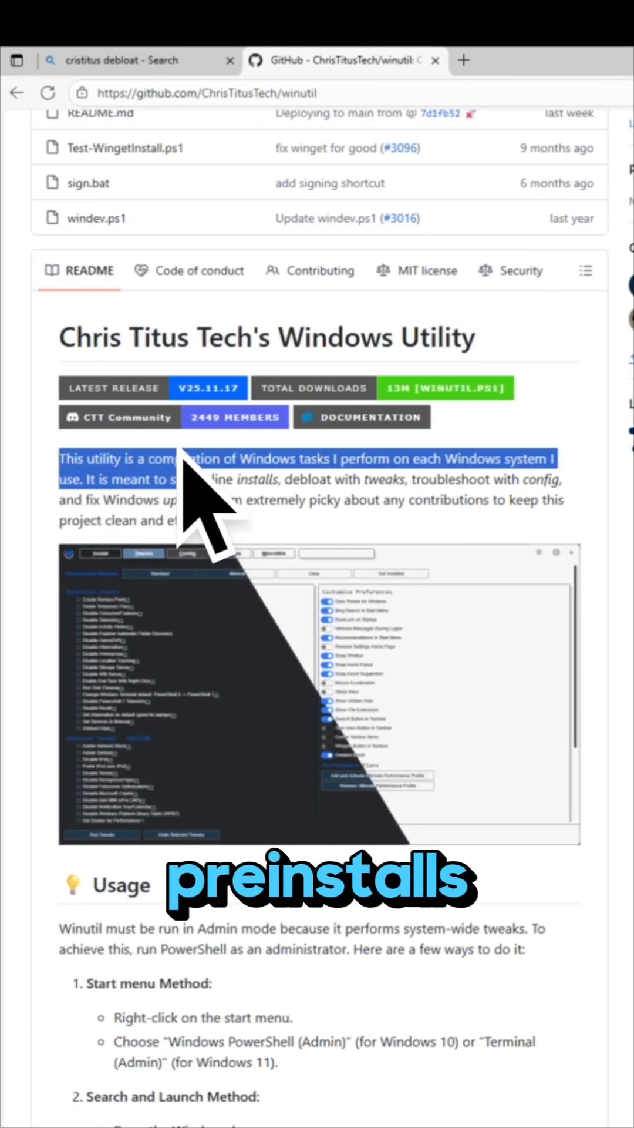
left_click_drag(185, 493, 291, 529)
left_click(336, 934)
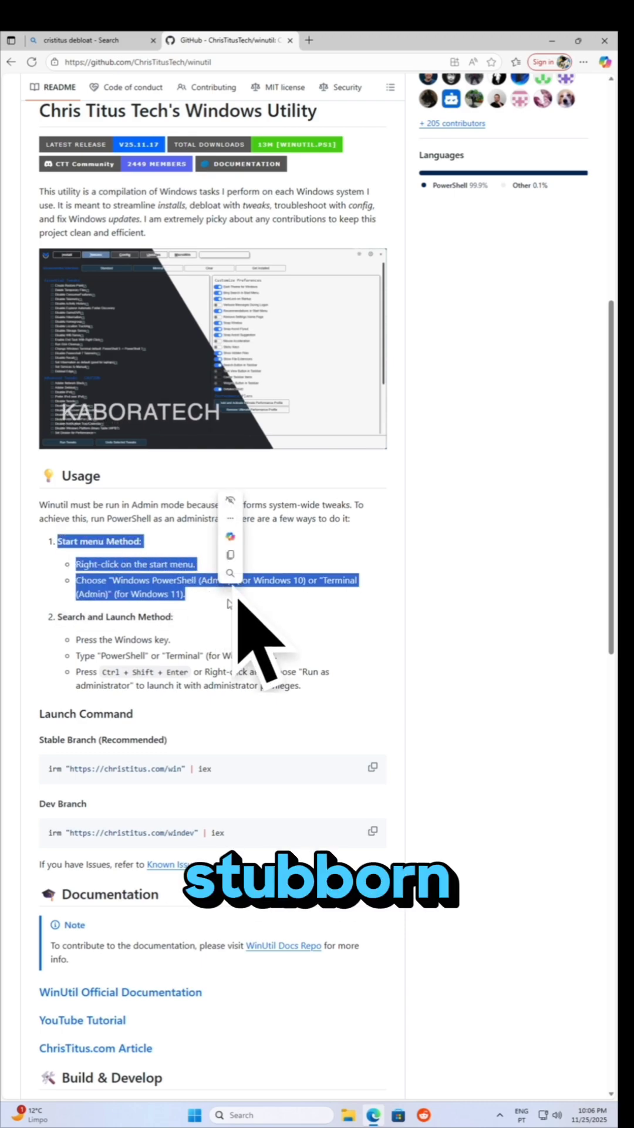
scroll(338, 620, "down", 1)
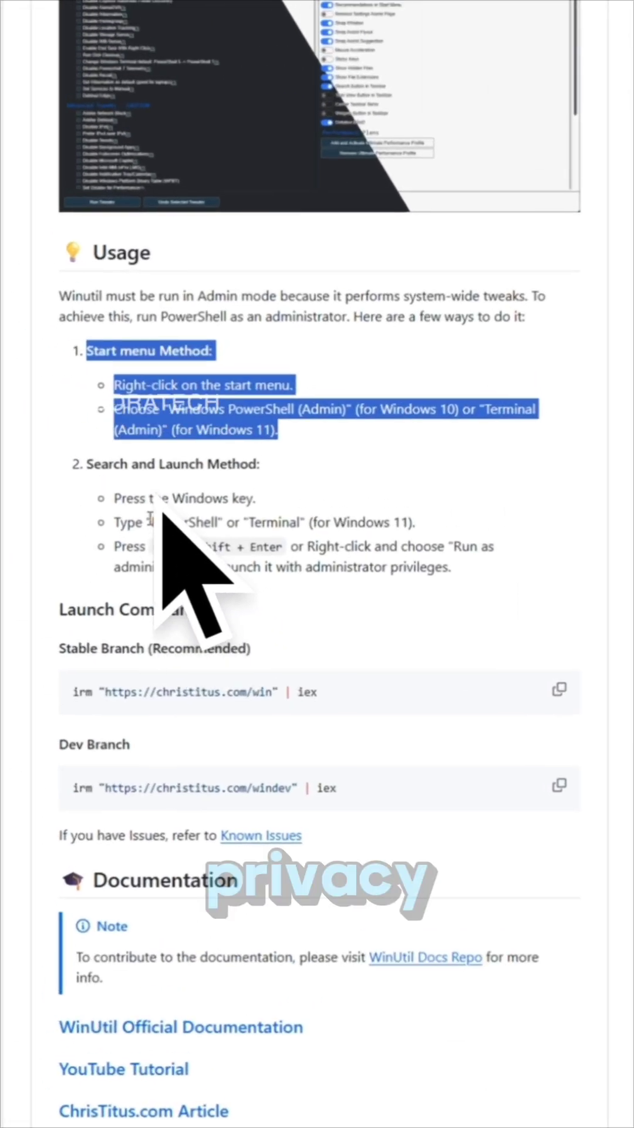
- Highlight the Search and Launch Method instructions and the stable launch command
left_click_drag(88, 541, 389, 648)
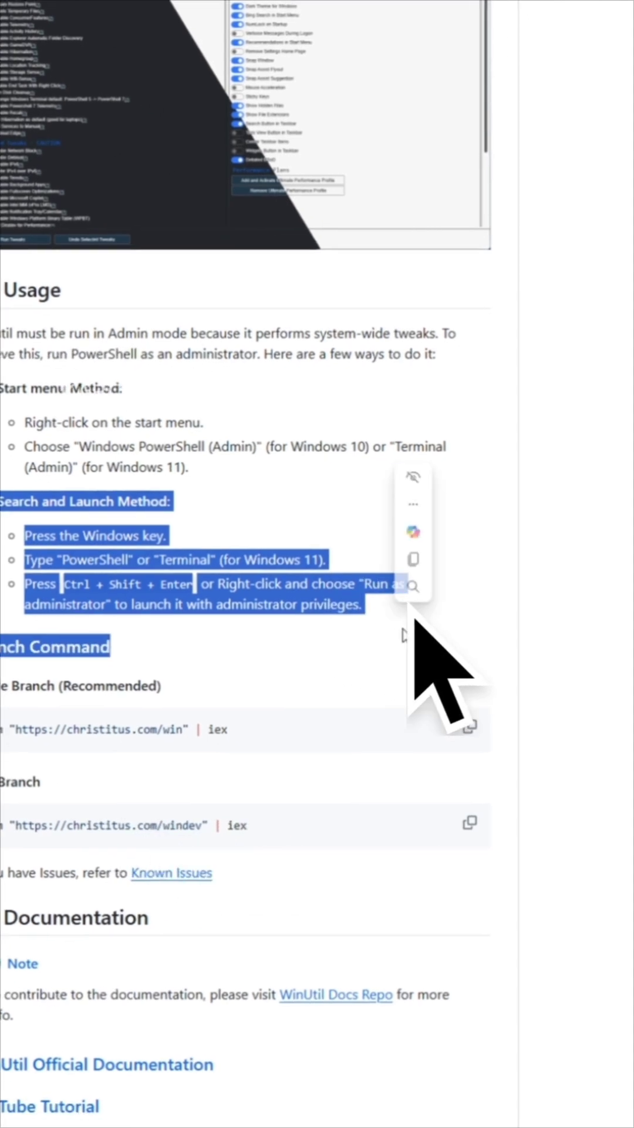
left_click(236, 674)
left_click_drag(236, 675, 75, 608)
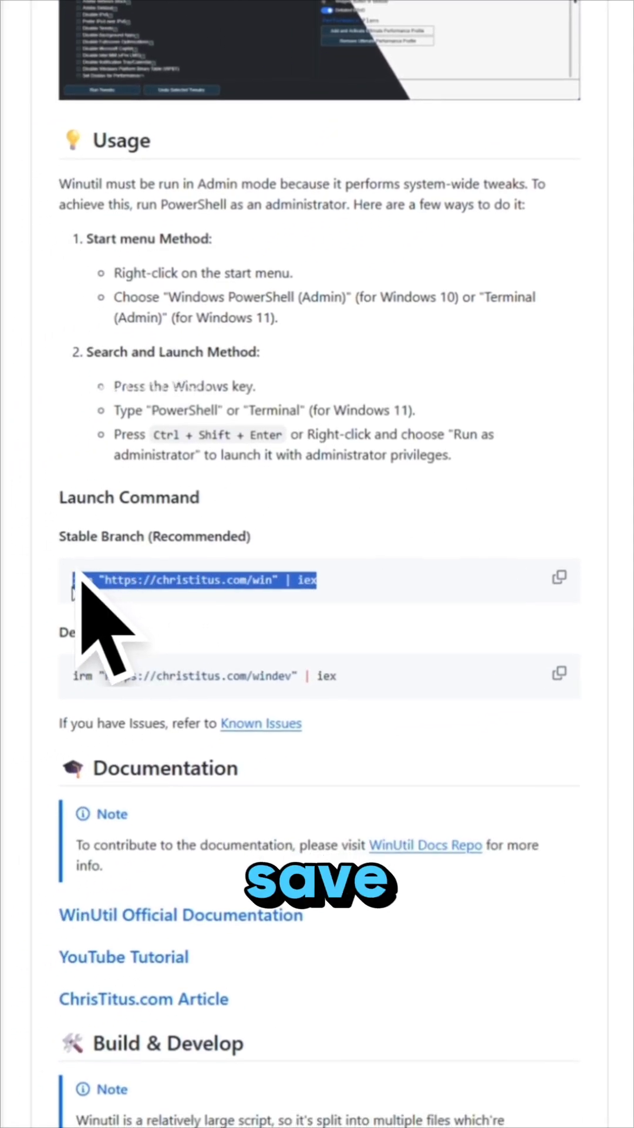
left_click(470, 551)
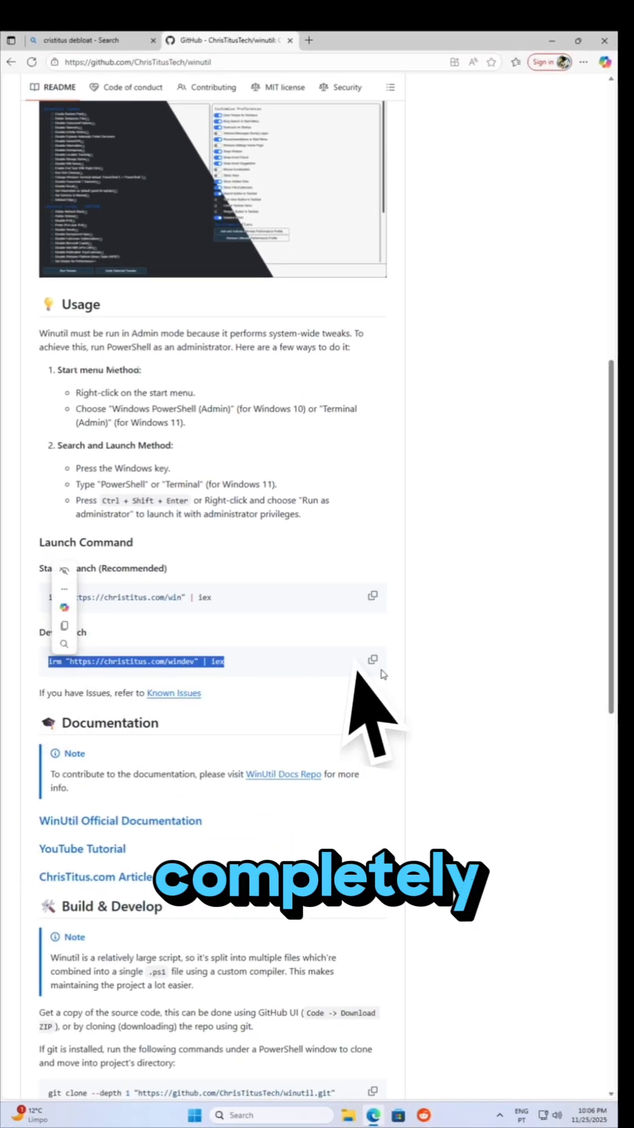
scroll(379, 709, "down", 3)
scroll(379, 710, "down", 3)
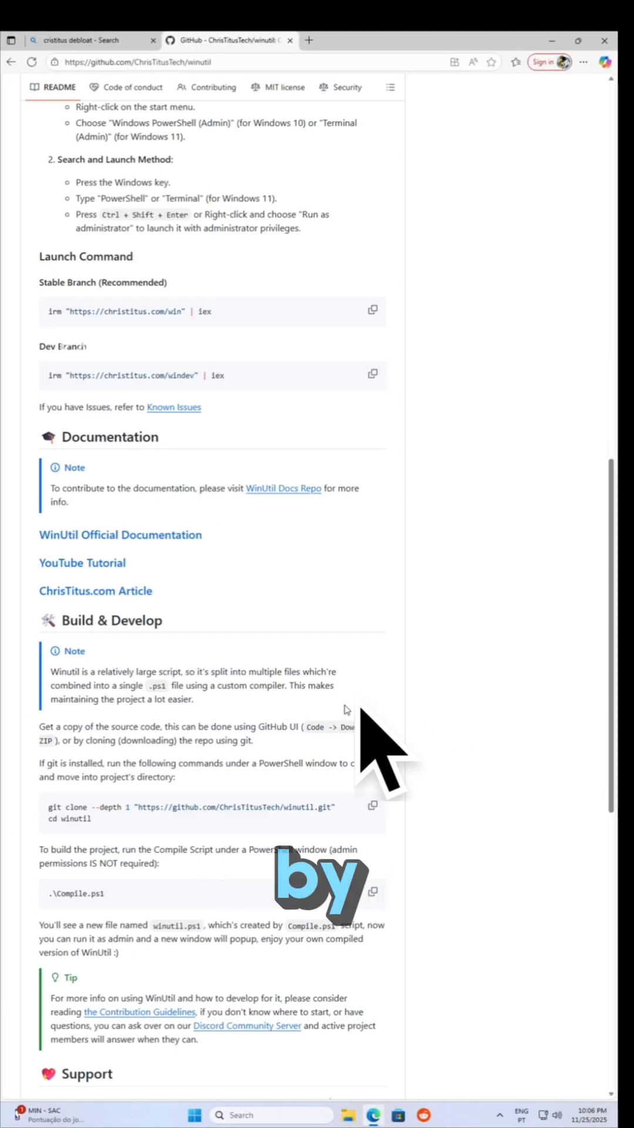
scroll(361, 709, "down", 4)
scroll(349, 709, "down", 4)
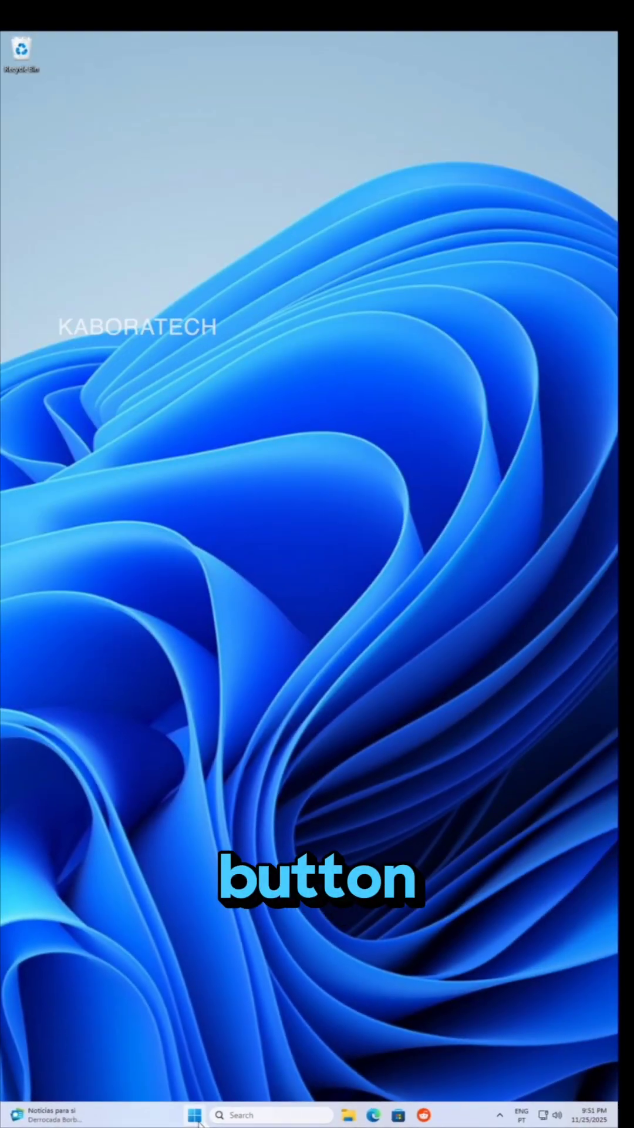
- Open PowerShell as administrator from Start search and run the irm WinUtil launch command
left_click(240, 1116)
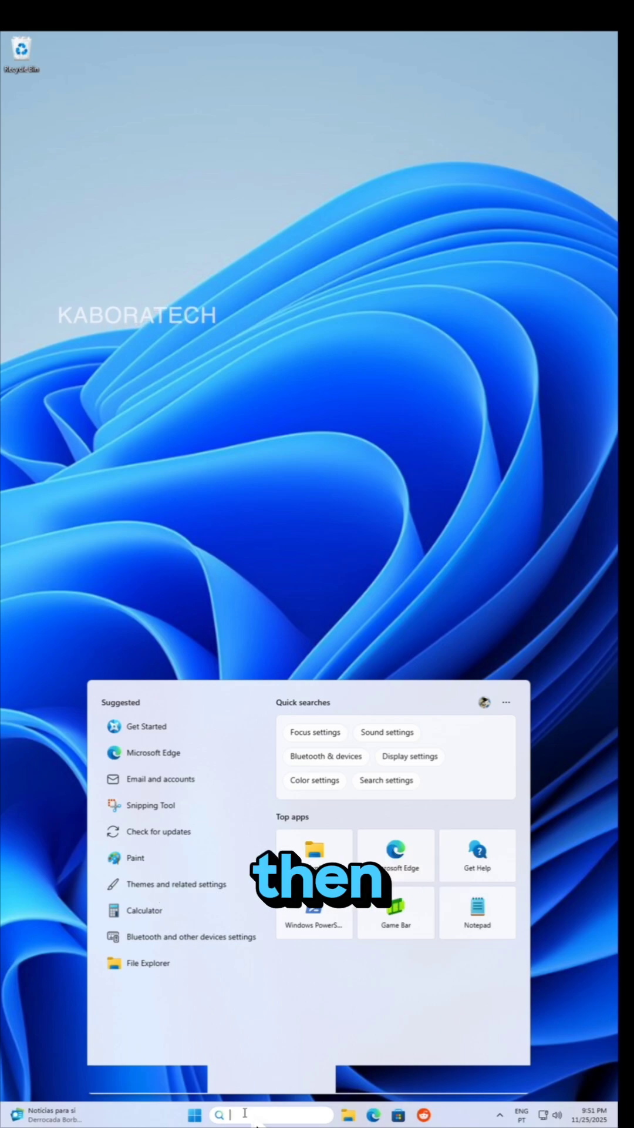
type("pho")
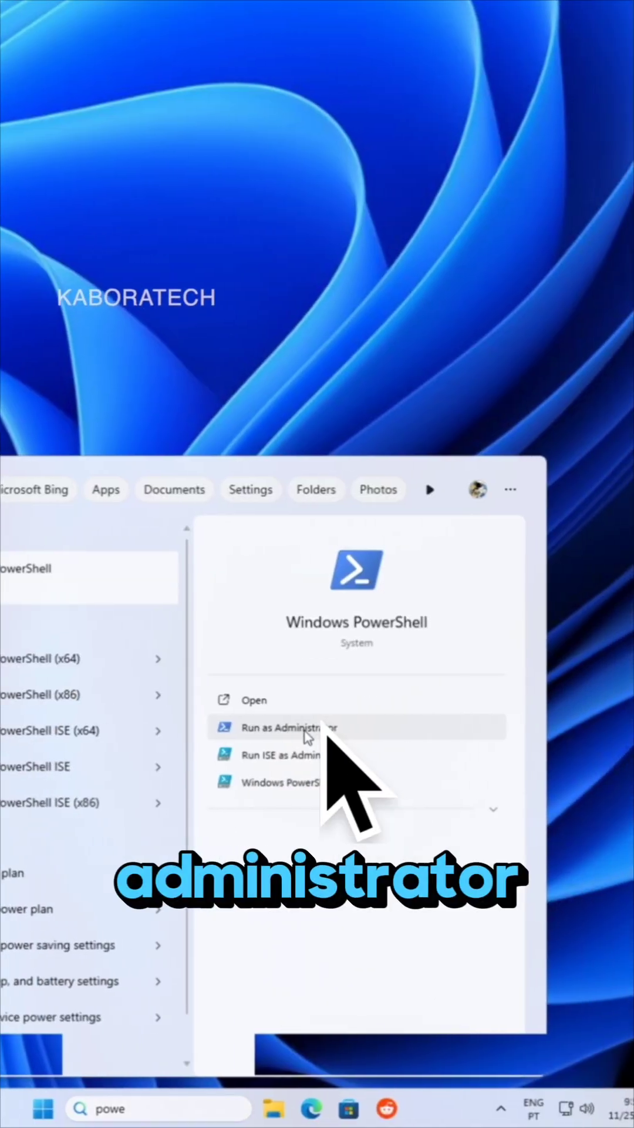
left_click(360, 861)
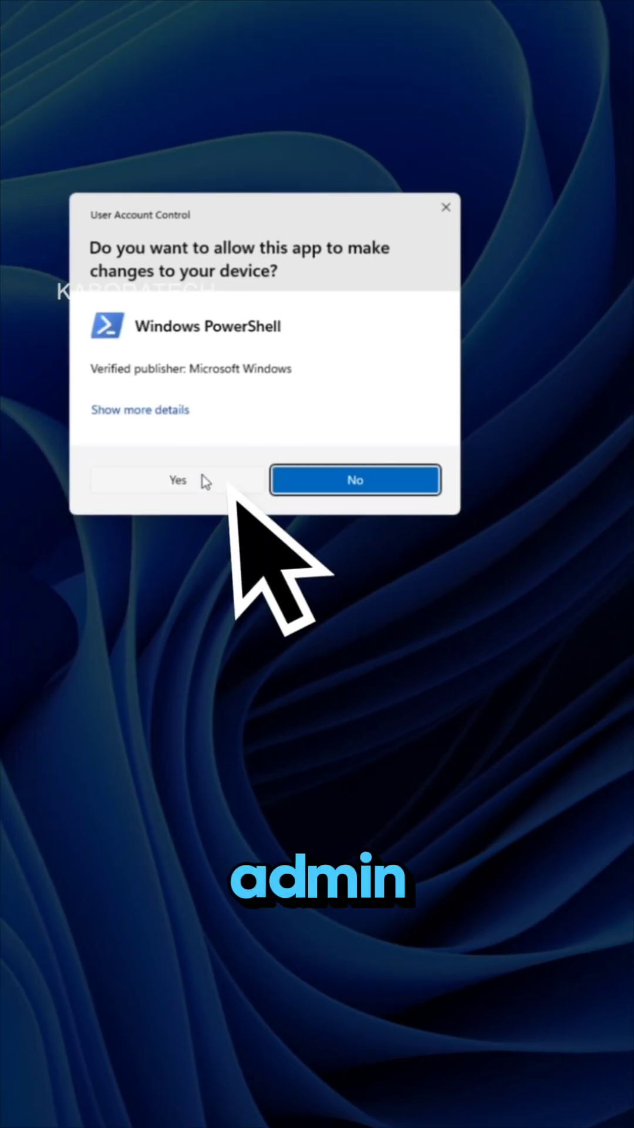
left_click(203, 481)
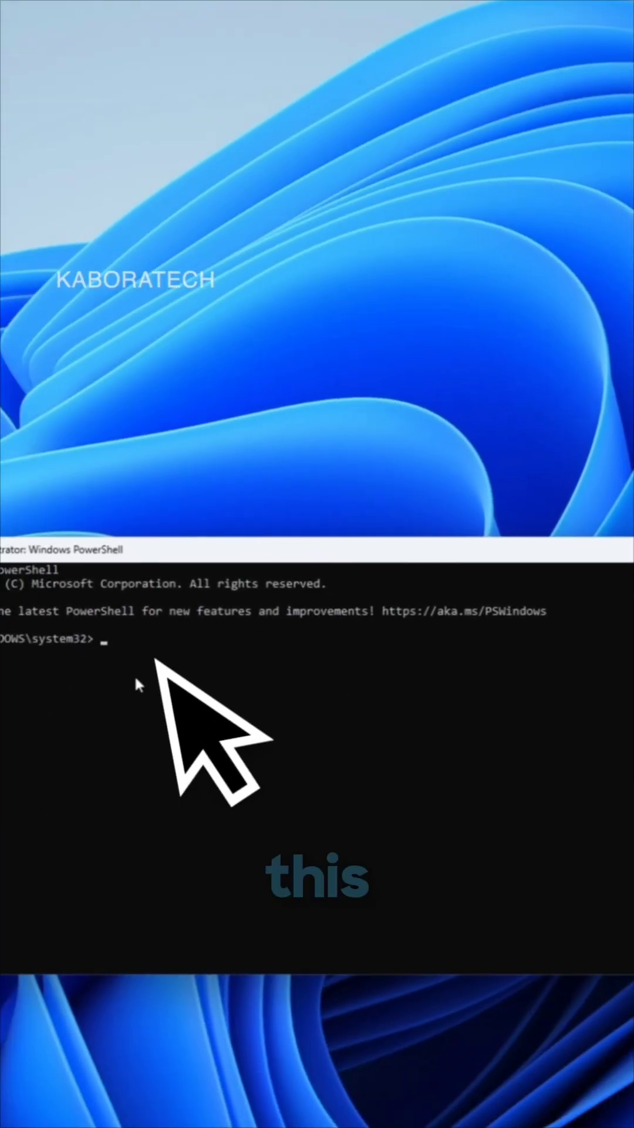
type("irm \"https://christitus.com/win\" | iex")
key("Return")
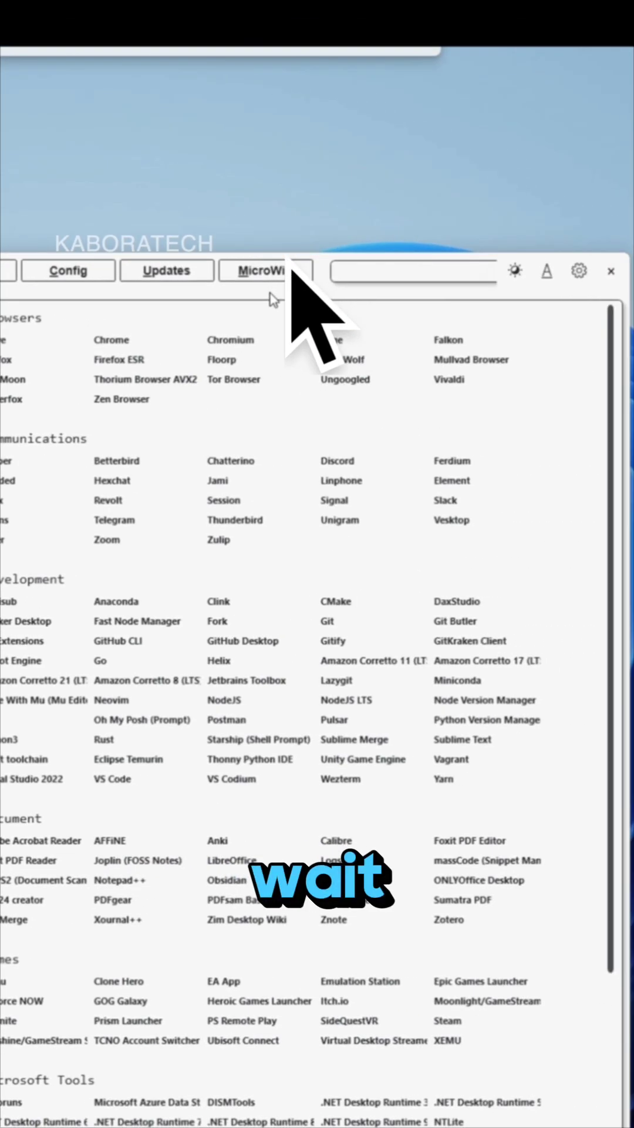
scroll(406, 573, "down", 5)
scroll(291, 670, "down", 5)
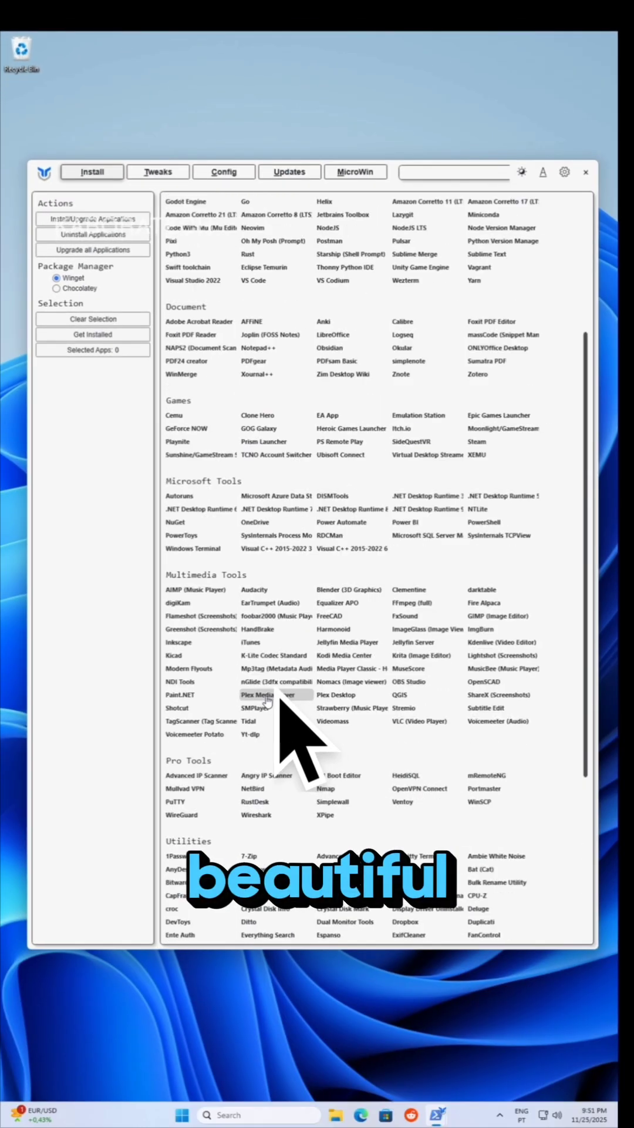
scroll(264, 697, "up", 5)
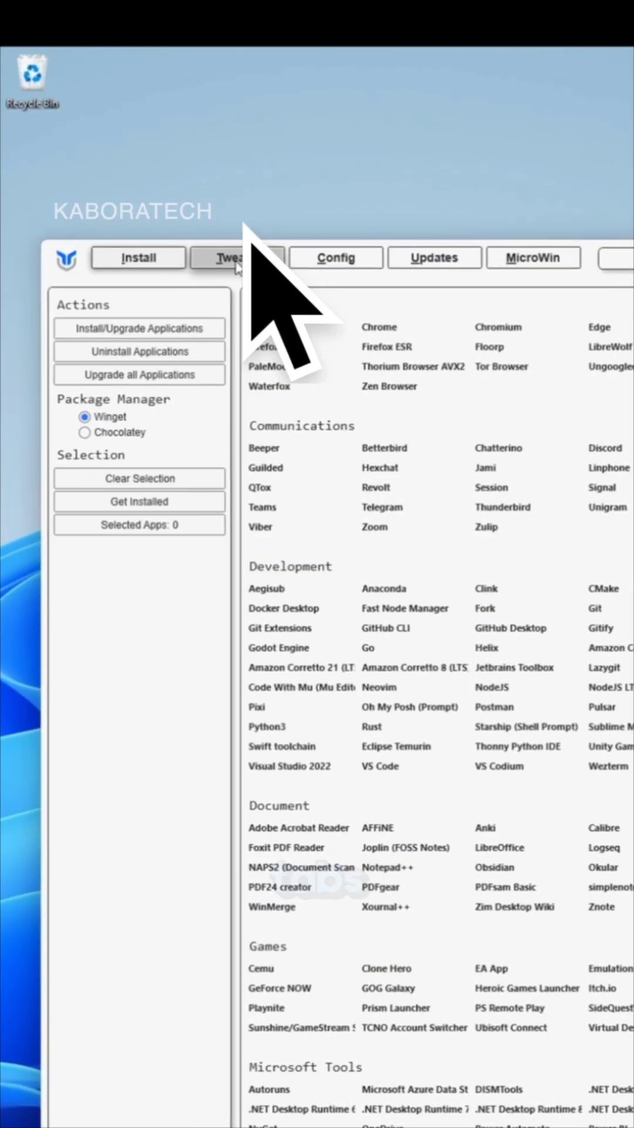
- Select the Standard tweak preset, then browse the Config, Updates, MicroWin and Install pages
left_click(157, 173)
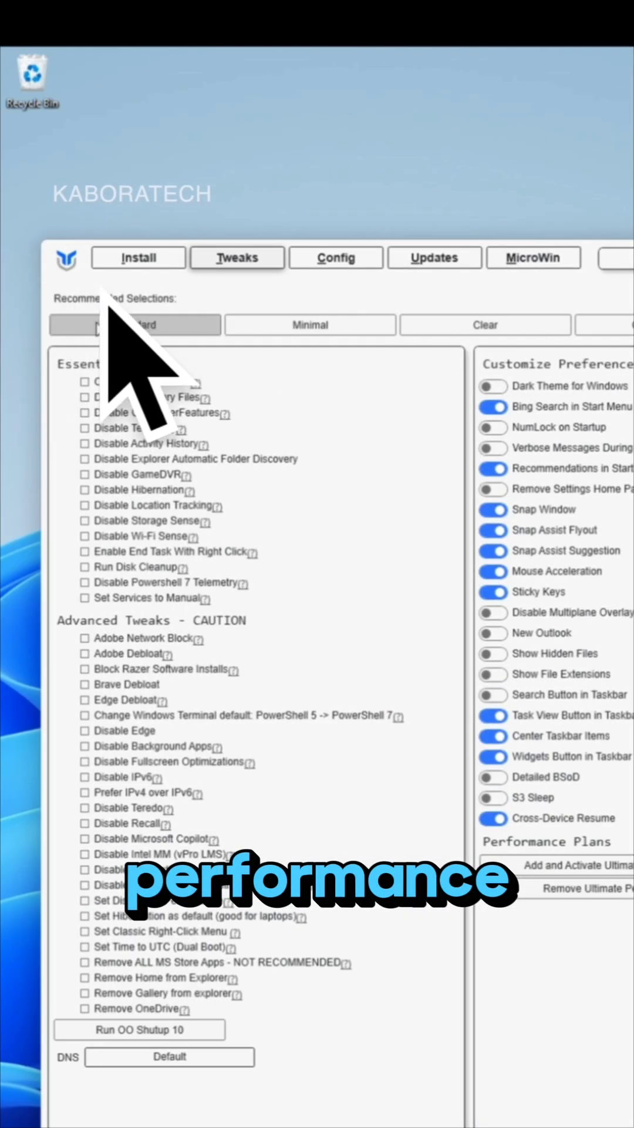
left_click(89, 217)
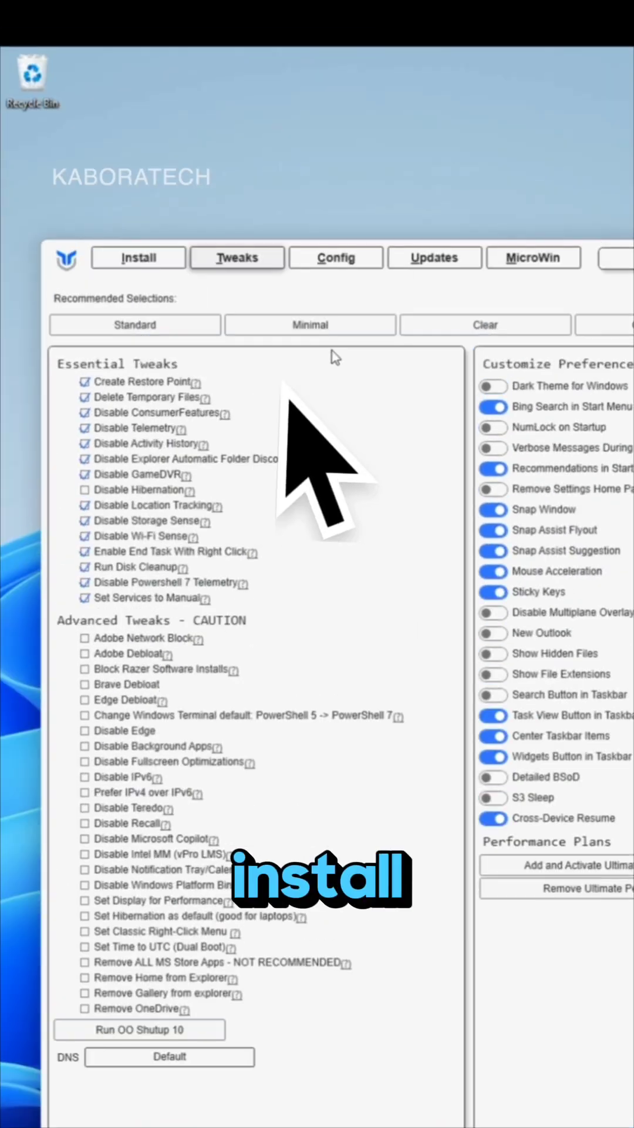
left_click(224, 171)
left_click(289, 172)
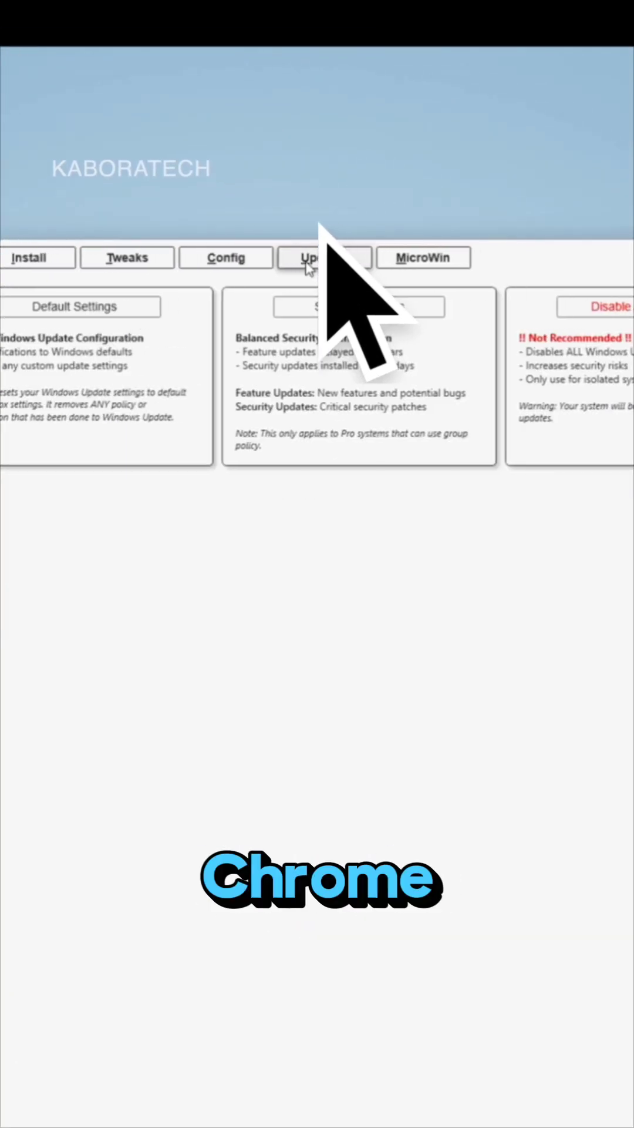
left_click(423, 257)
left_click(136, 257)
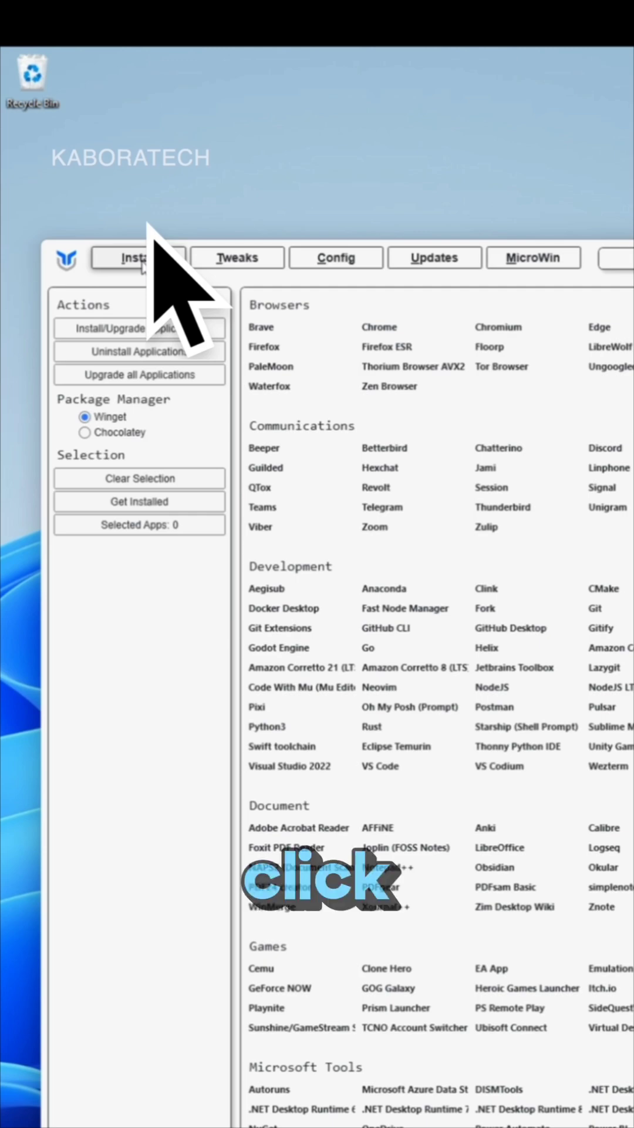
left_click(236, 257)
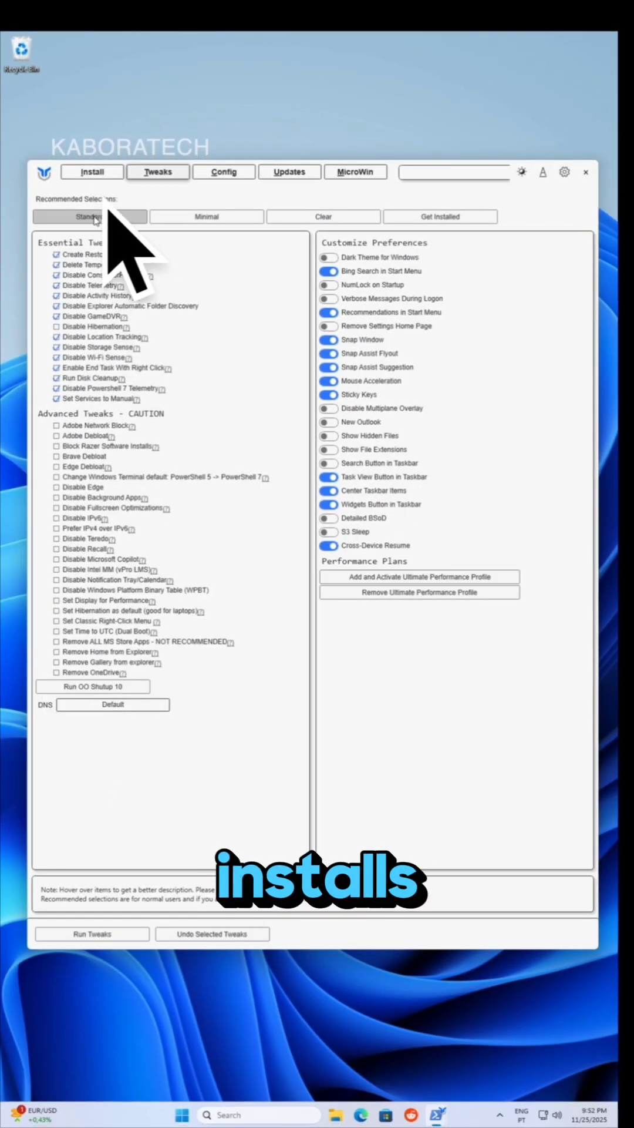
- Run the selected tweaks, acknowledge the disk space notification, and close WinUtil
left_click(92, 934)
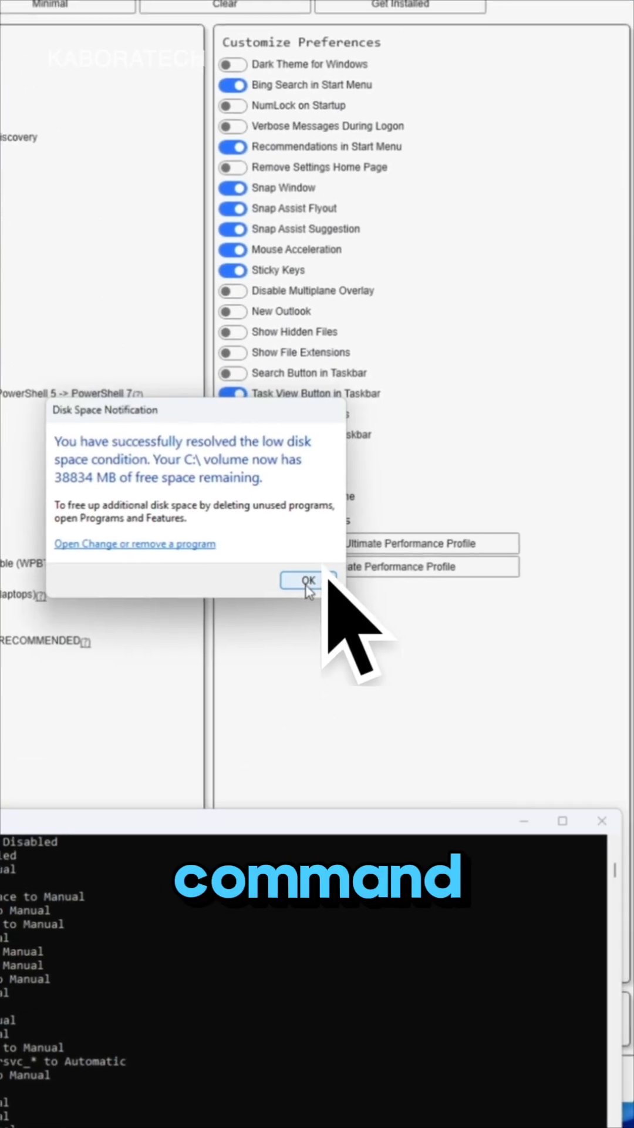
left_click(380, 601)
left_click(575, 762)
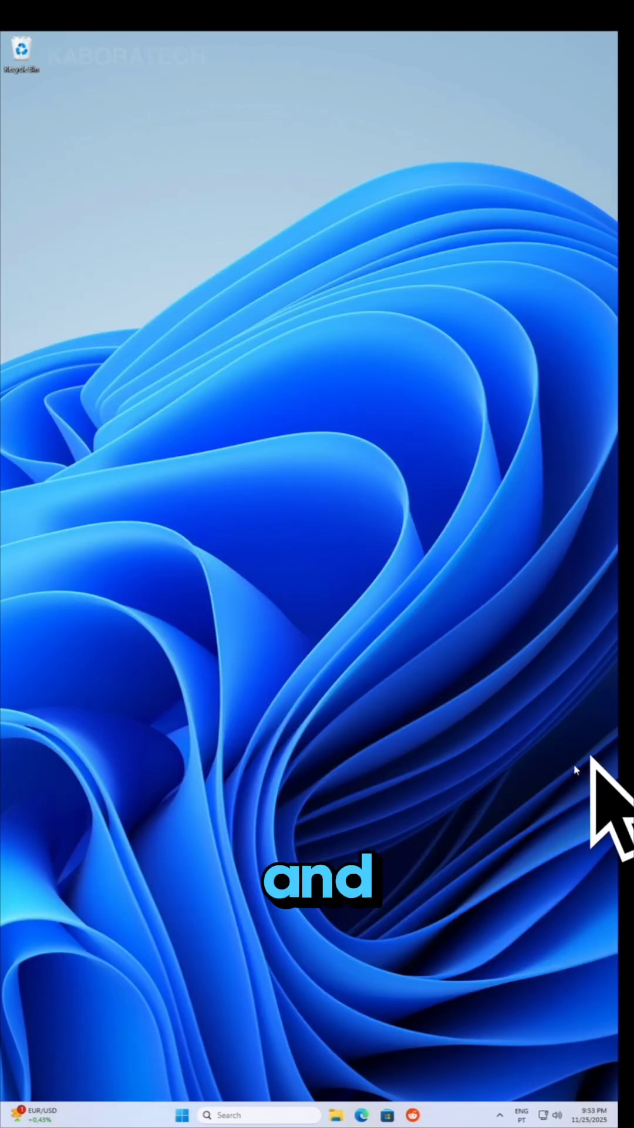